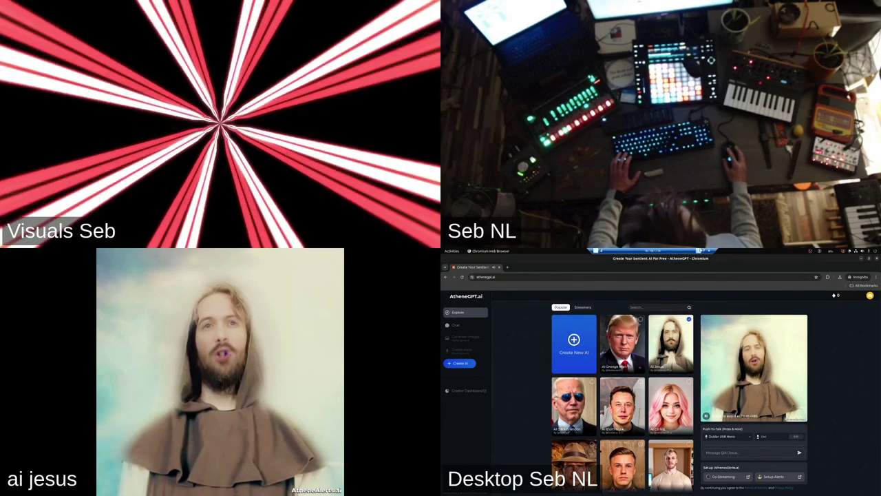
Move the Live set's floating mixer window left and down, then return to the AtheneGPT page.
left_click(702, 253)
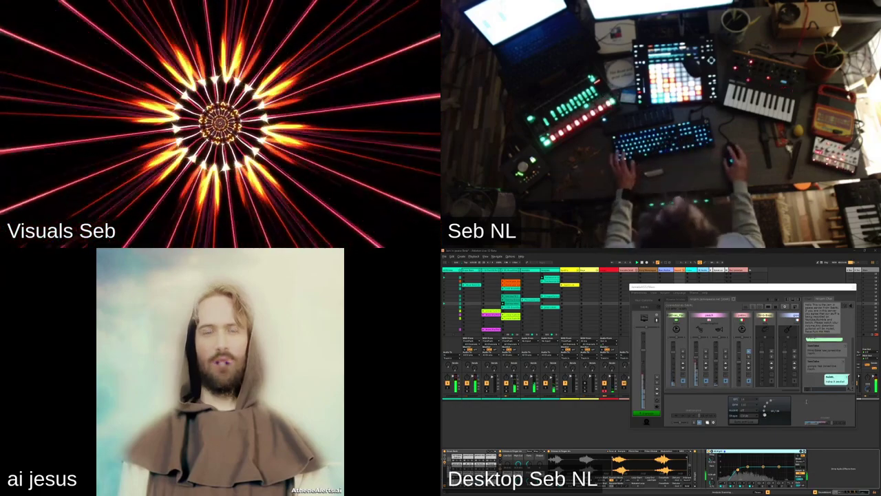
left_click_drag(681, 286, 646, 297)
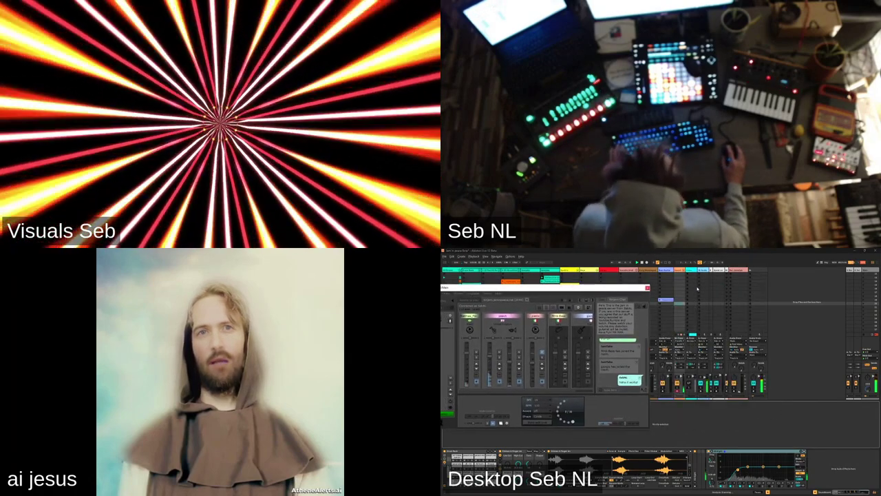
key("alt+Tab")
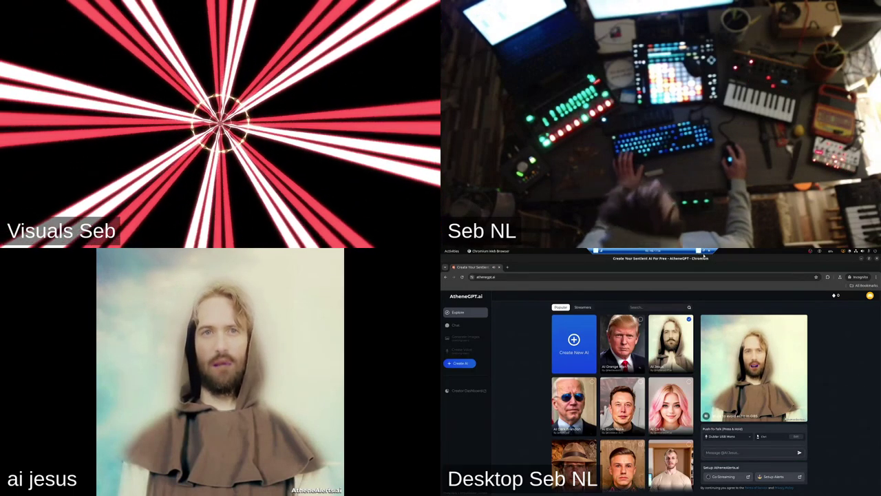
Shift the floating mixer window right to uncover the clip grid, then return to AtheneGPT.
left_click(695, 253)
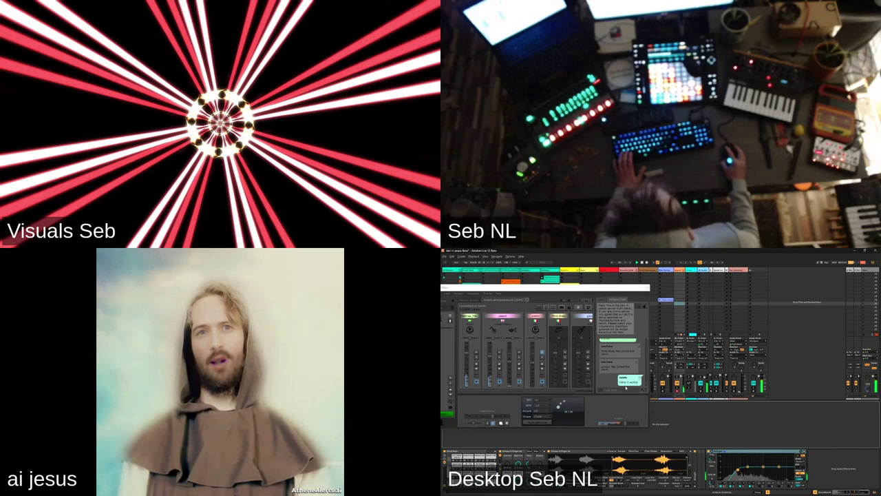
left_click_drag(583, 289, 721, 283)
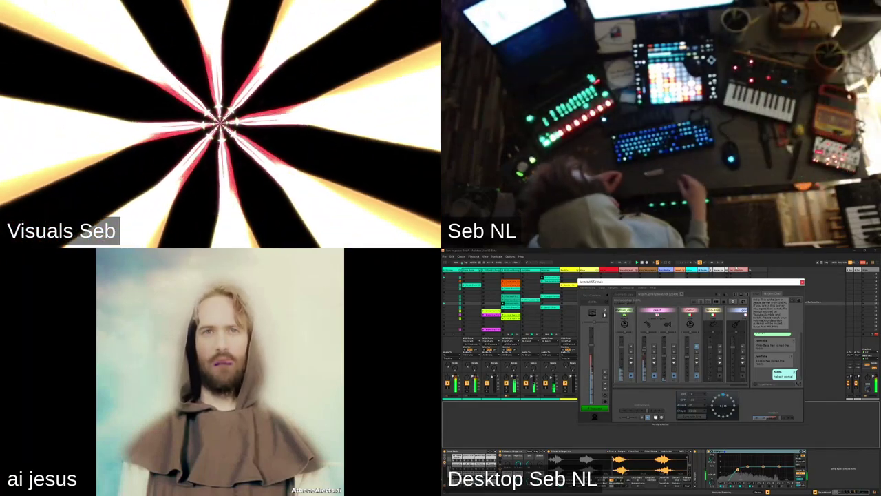
key("alt+Tab")
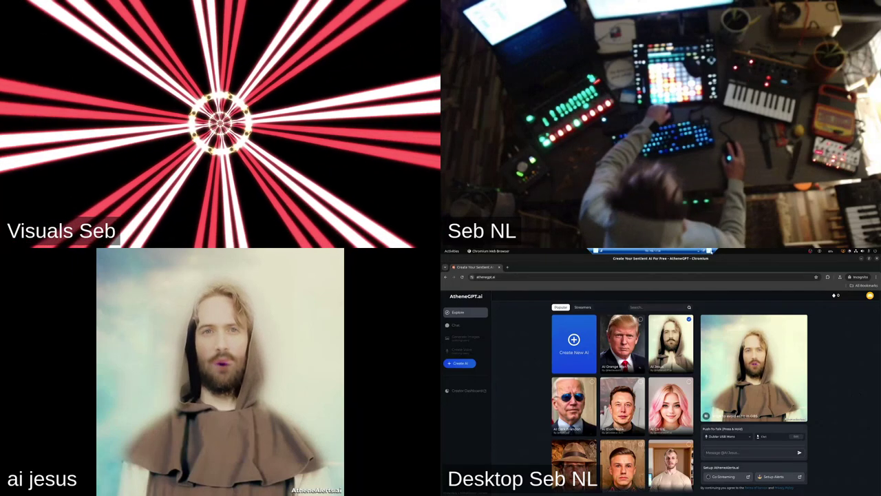
Move the floating mixer left and up, nudge it slightly right, then return to AtheneGPT.
key("alt+Tab")
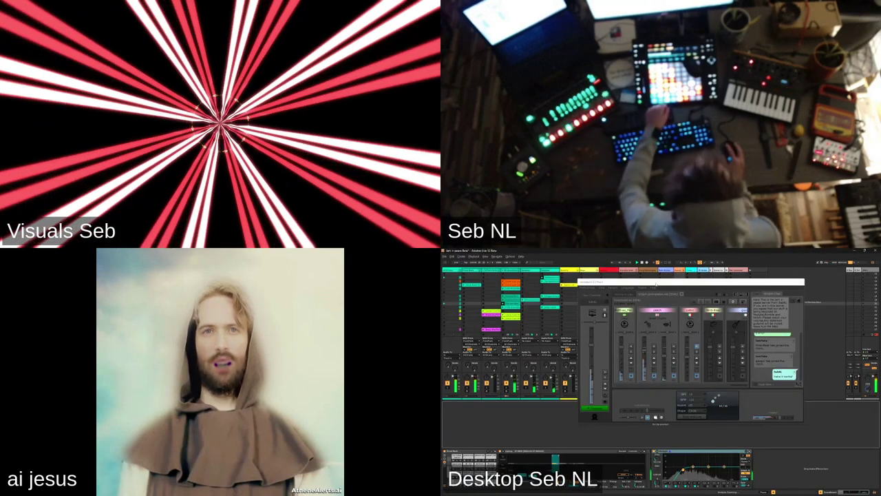
mouse_move(618, 284)
left_mouse_down()
mouse_move(536, 278)
mouse_move(552, 278)
left_mouse_up()
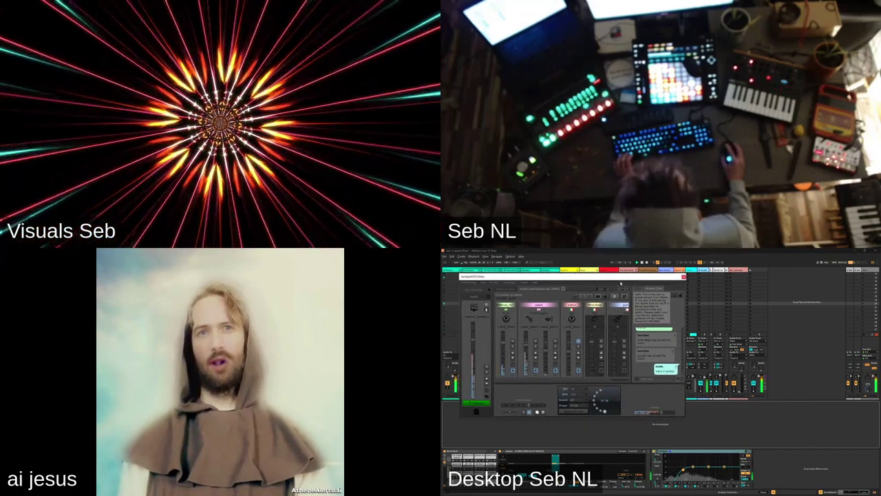
left_click_drag(620, 283, 637, 284)
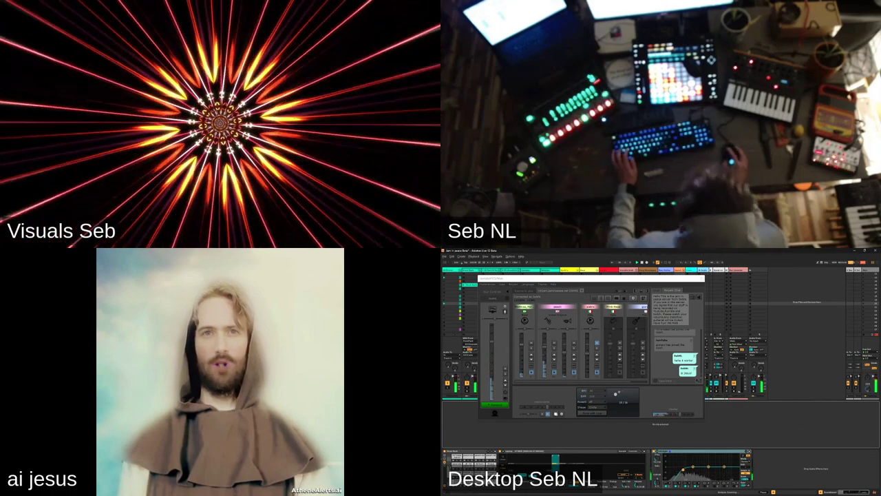
key("alt+Tab")
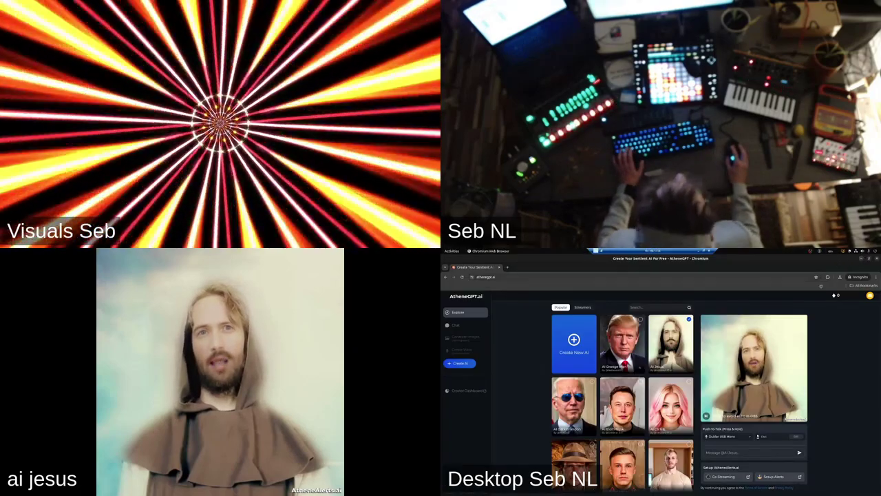
Restore Chromium from full screen, check the Live set, and come back to AtheneGPT.
key("super+Down")
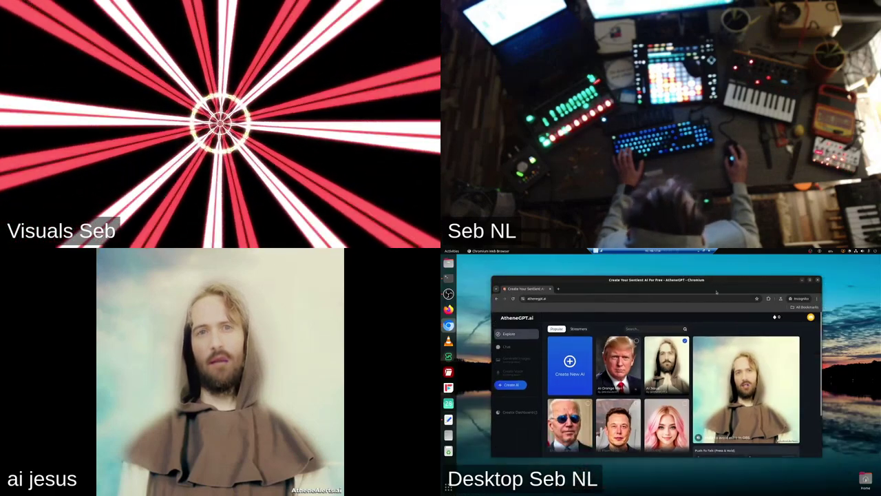
scroll(809, 357, "down", 2)
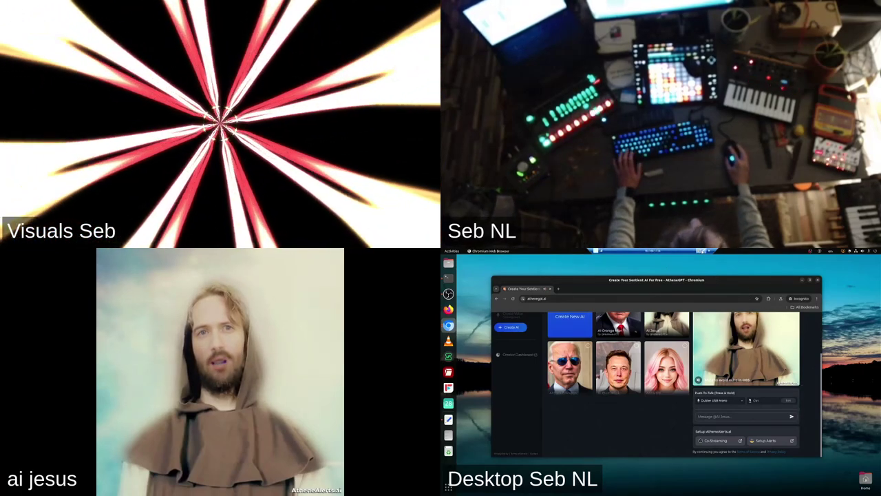
key("alt+Tab")
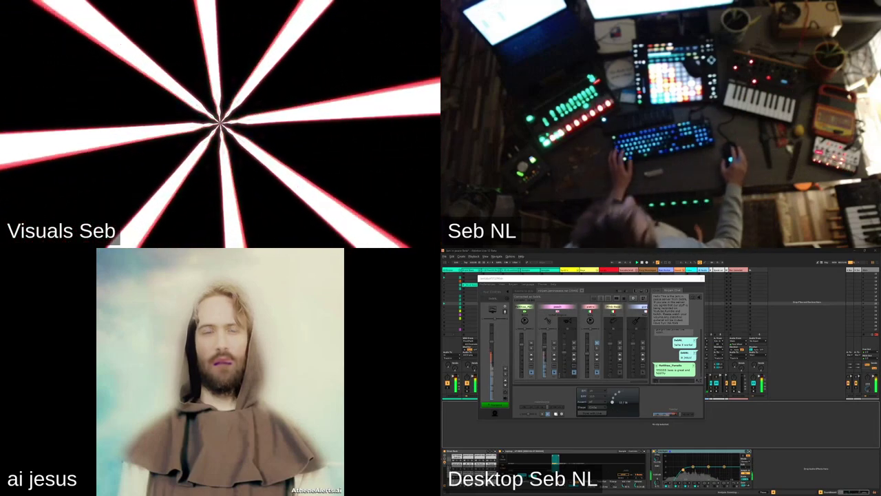
key("alt+Tab")
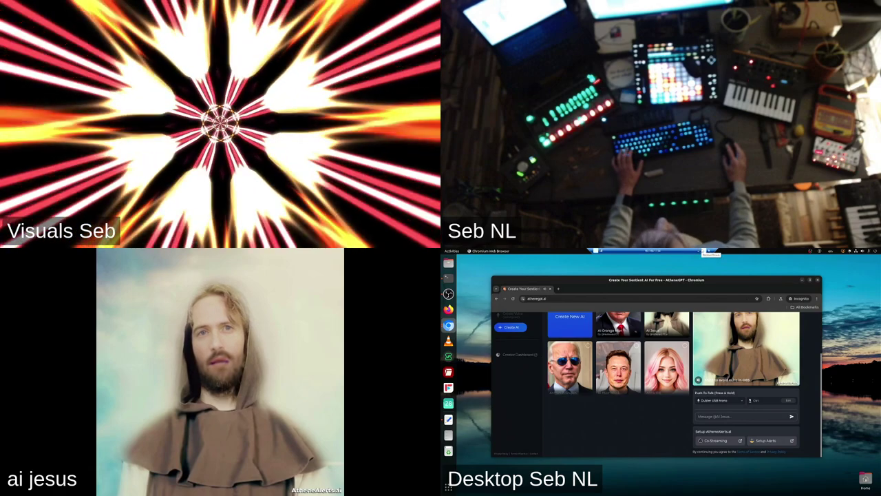
Bring the Ableton Live session with its floating mixer in front of Chromium.
left_click(699, 250)
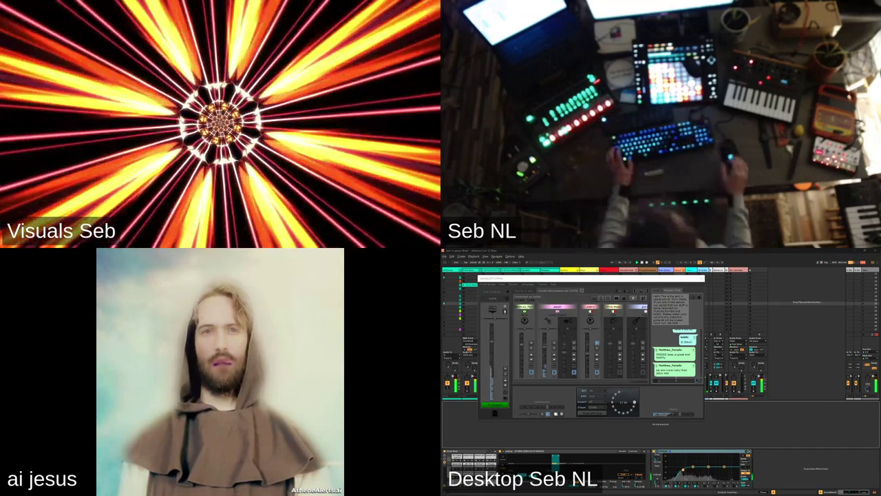
Switch from Ableton Live back to the AtheneGPT page in Chromium.
key("alt+Tab")
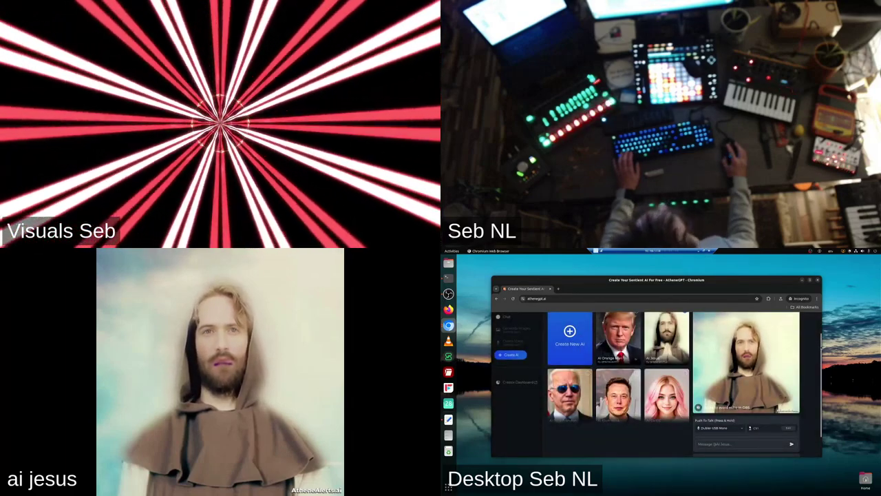
scroll(654, 378, "up", 1)
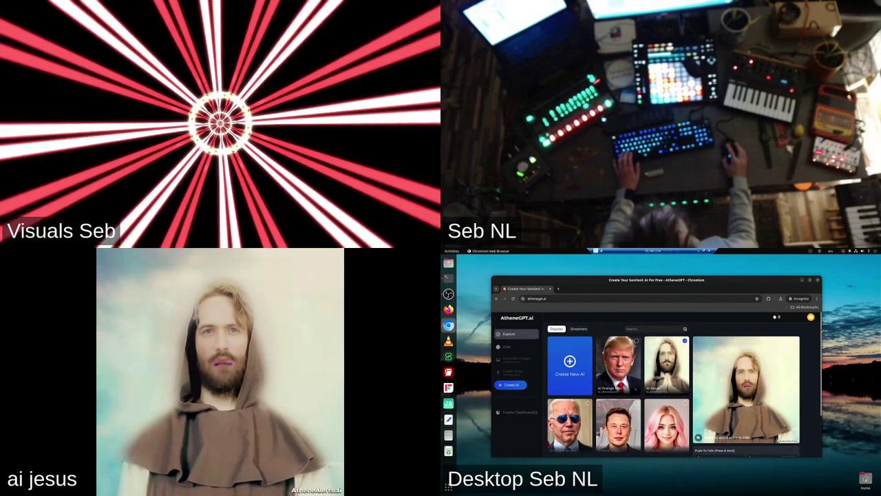
scroll(653, 379, "down", 1)
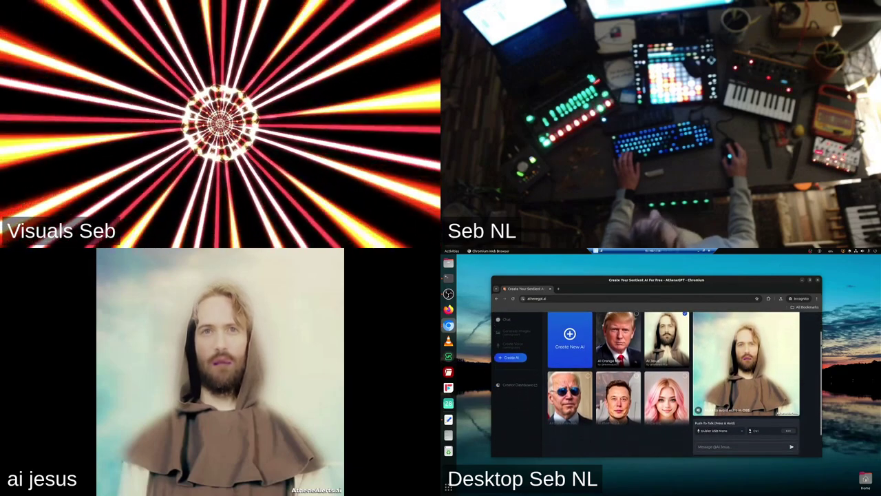
scroll(662, 450, "up", 1)
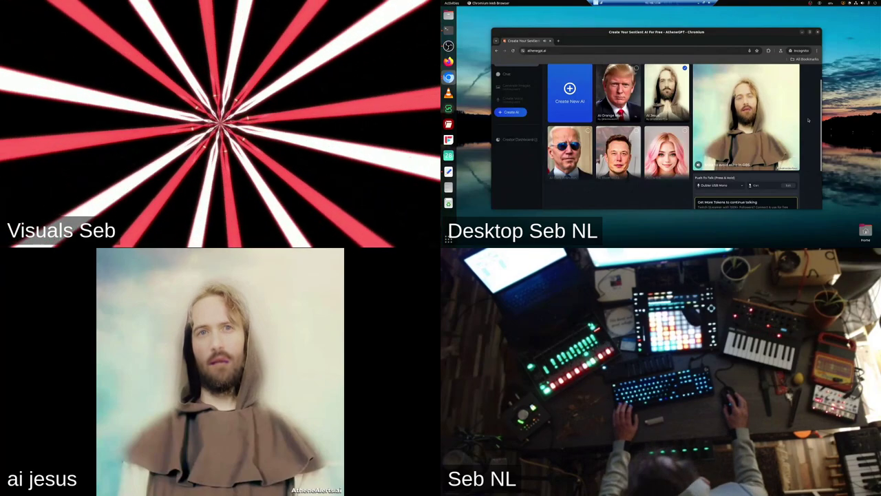
Maximize Chromium, dismiss a page context menu, then move the floating mixer up and right.
key("super+Up")
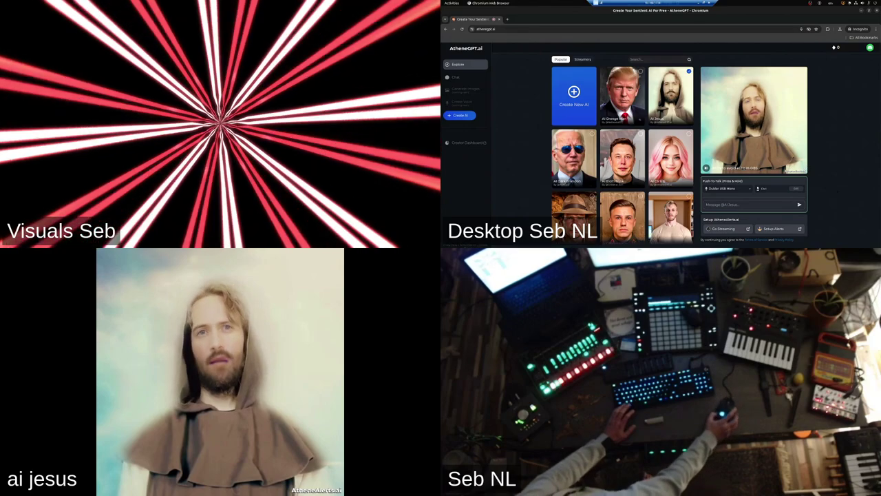
right_click(460, 109)
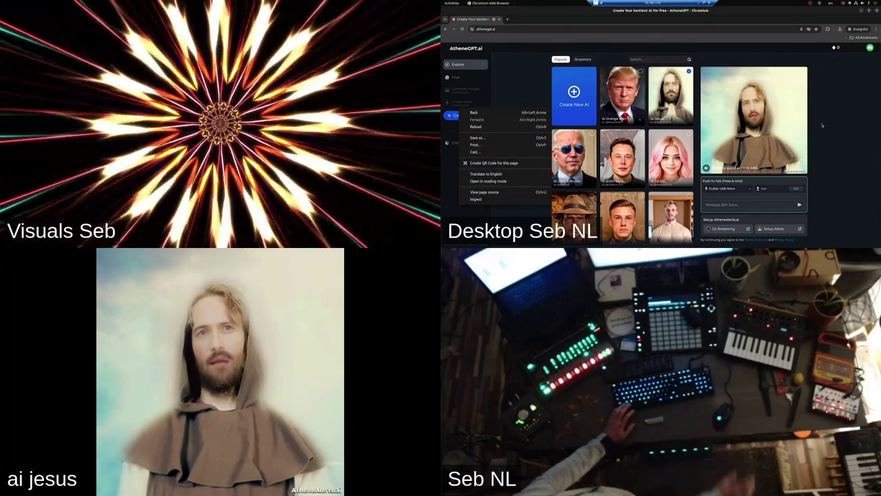
left_click(825, 55)
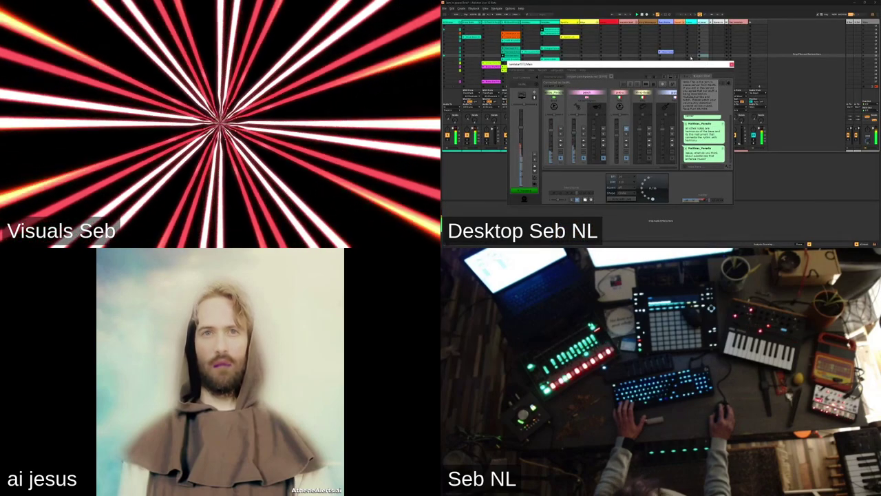
left_click_drag(691, 58, 721, 31)
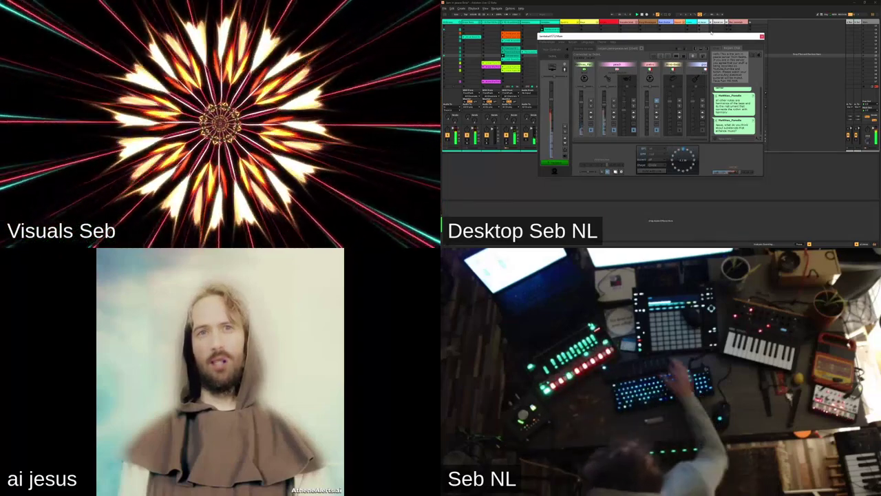
Drag the floating mixer window by its title bar further to the left.
left_click_drag(619, 36, 522, 36)
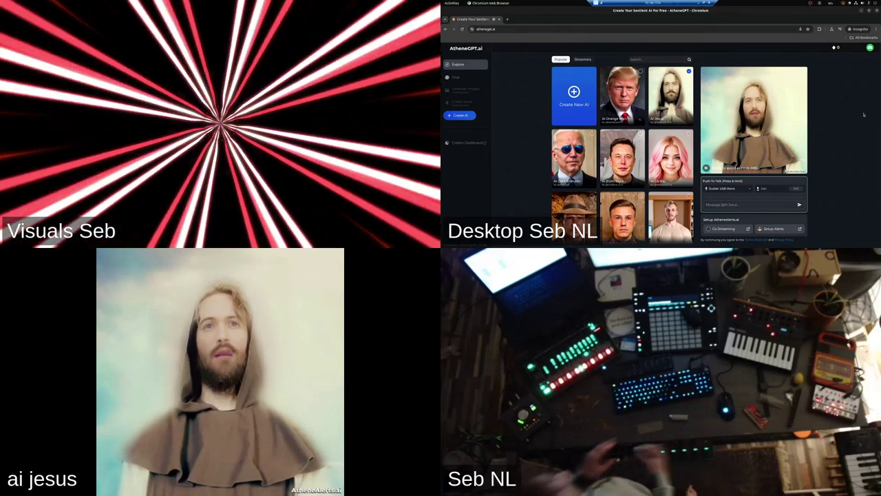
Switch from the AtheneGPT page back to the Ableton Live session.
key("alt+Tab")
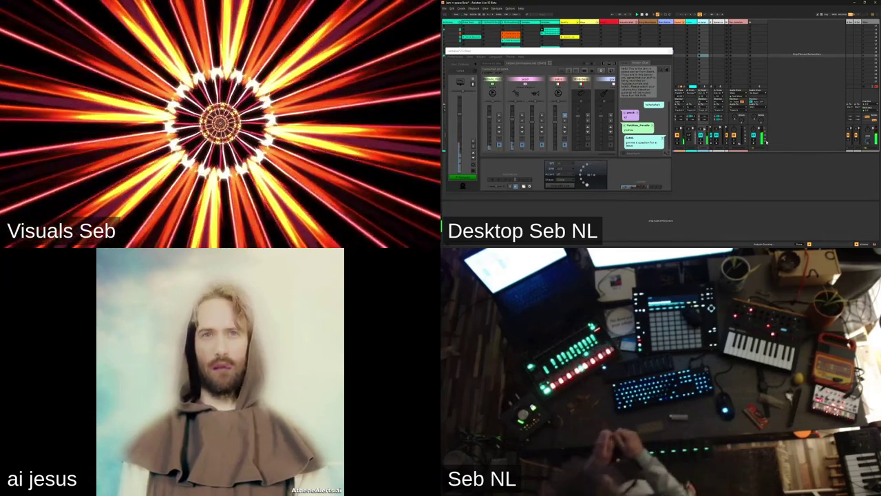
key("alt+Tab")
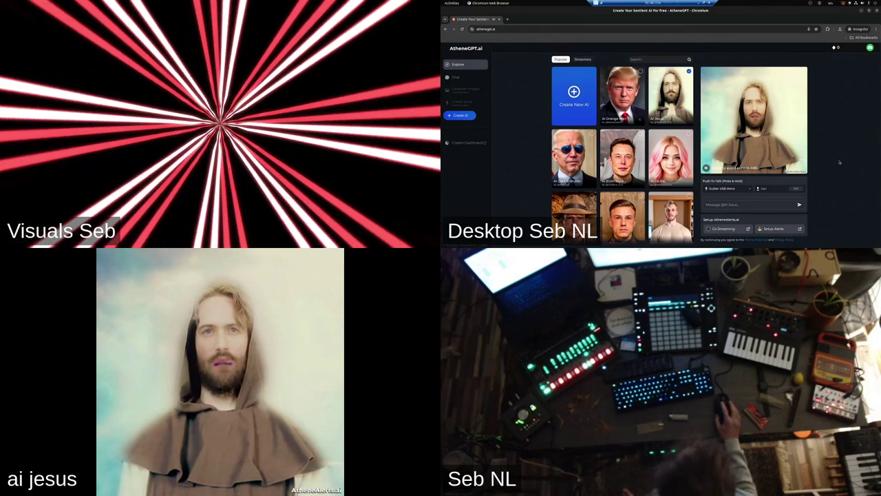
key("alt+Tab")
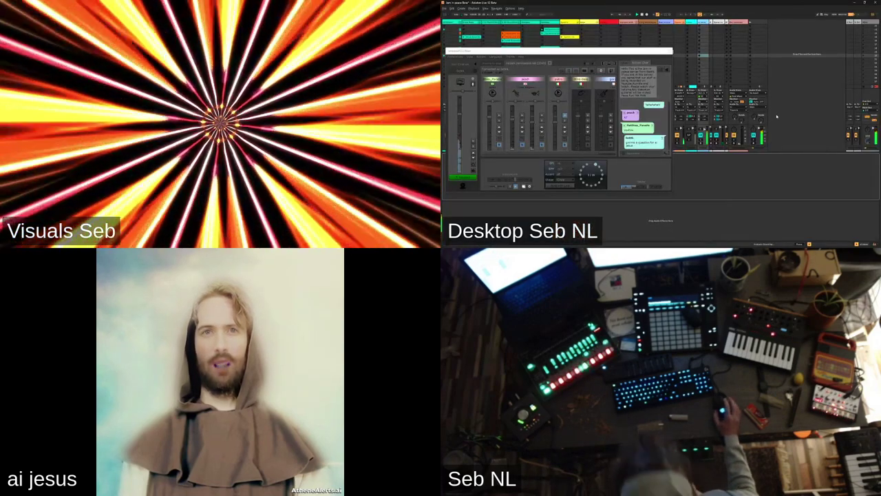